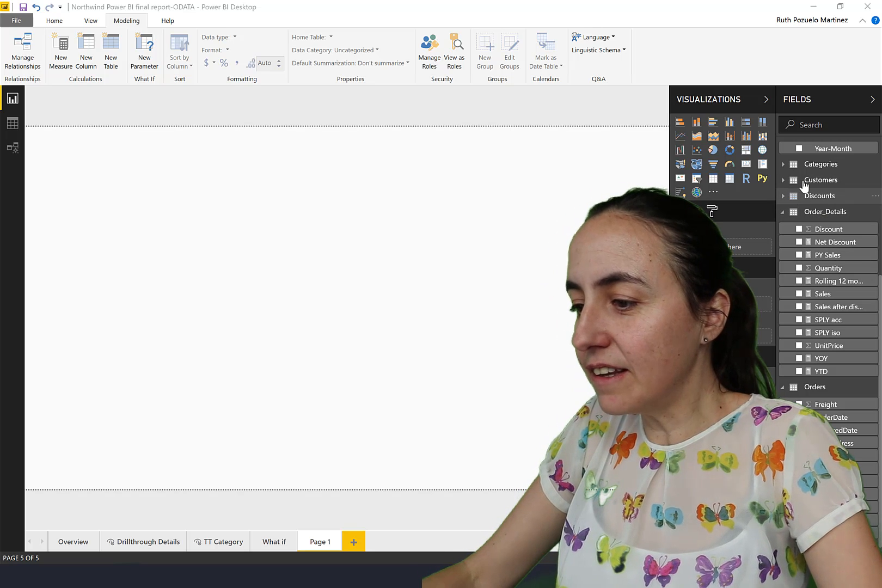
Add a compact list-style slicer on the Calendar table's Year near the page's upper-right corner, filtered to 1998.
{"action": "scroll", "coordinate": [874, 208], "scroll_direction": "up", "scroll_amount": 4}
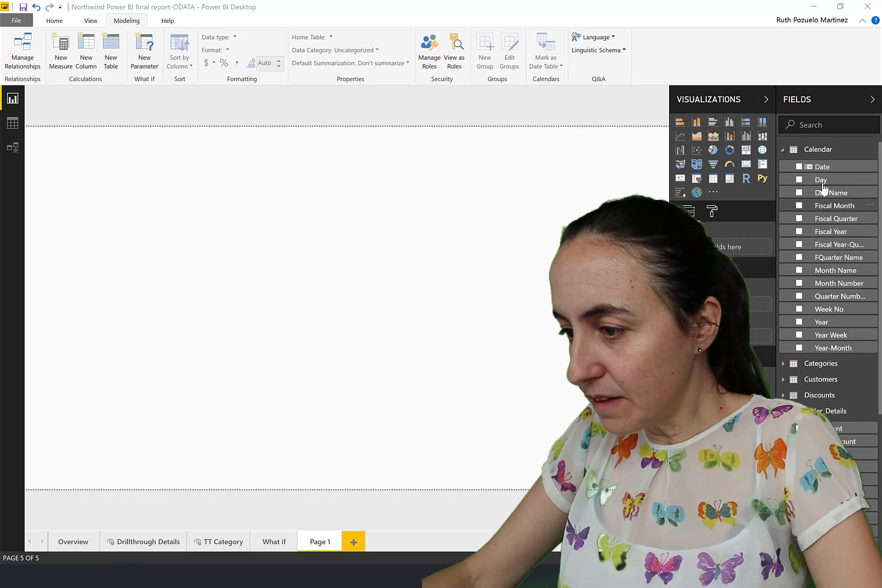
{"action": "left_click_drag", "start_coordinate": [554, 173], "coordinate": [638, 173]}
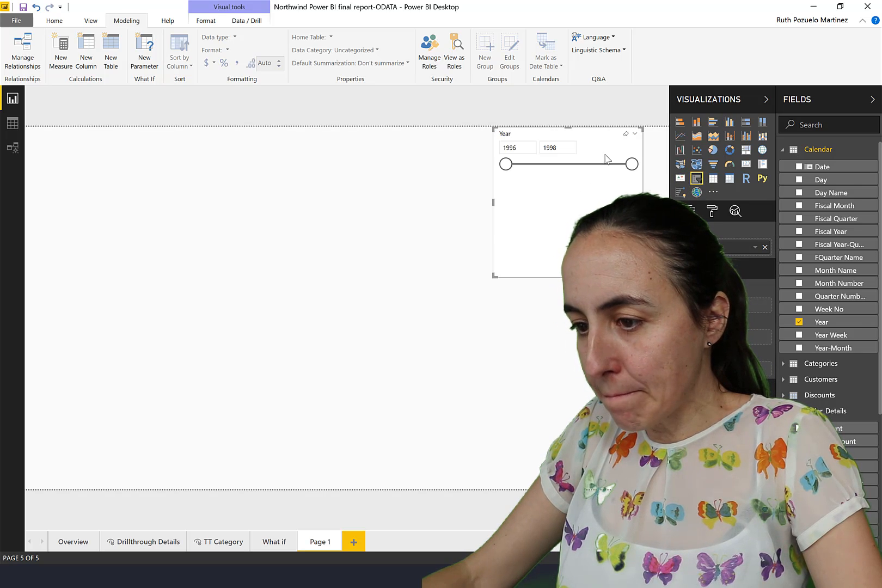
{"action": "left_click", "coordinate": [635, 134]}
{"action": "left_click", "coordinate": [586, 147]}
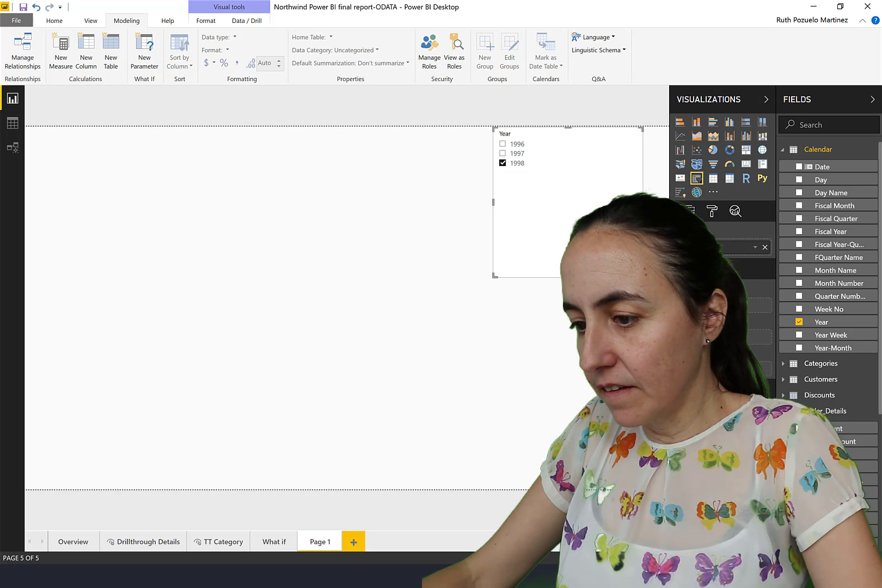
{"action": "left_click_drag", "start_coordinate": [546, 186], "coordinate": [608, 204]}
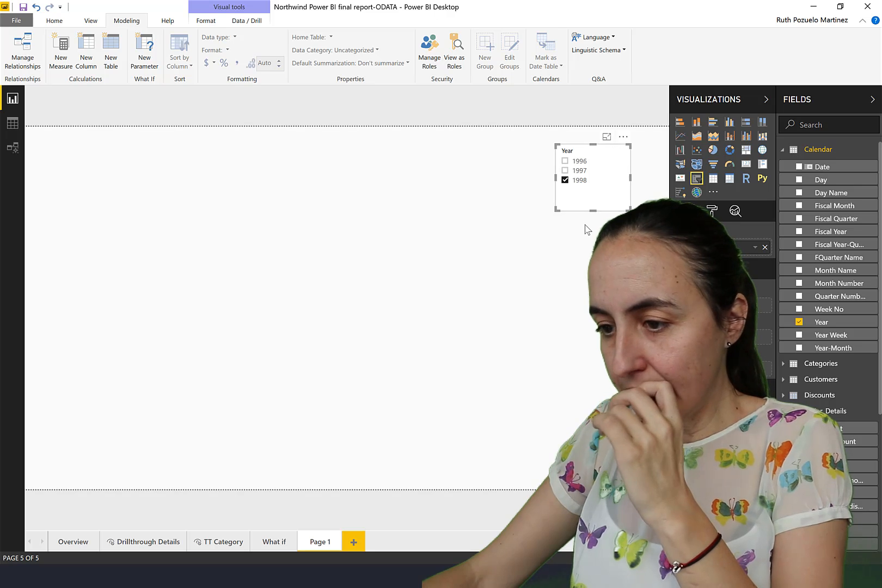
Add a small card showing the Sales measure from Order_Details near the top of the report page.
{"action": "scroll", "coordinate": [834, 319], "scroll_direction": "down", "scroll_amount": 2}
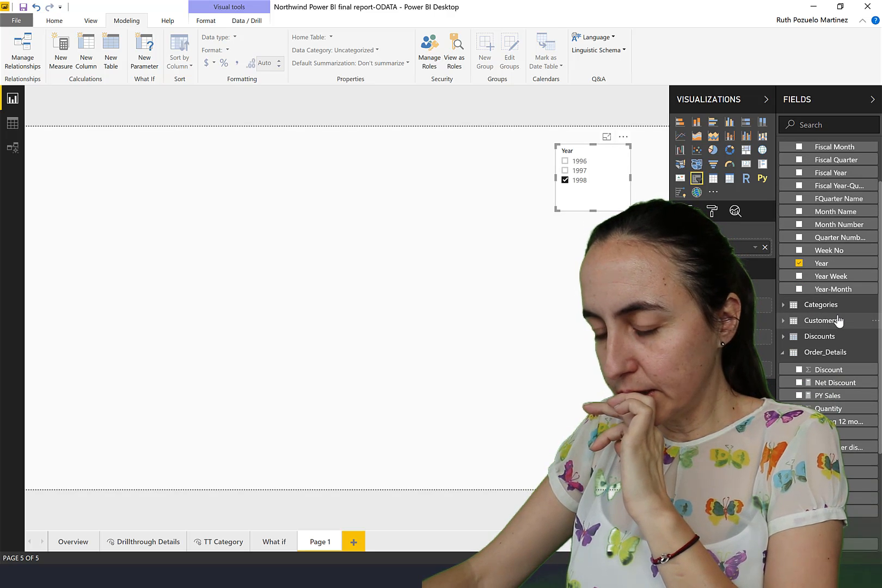
{"action": "scroll", "coordinate": [838, 334], "scroll_direction": "down", "scroll_amount": 5}
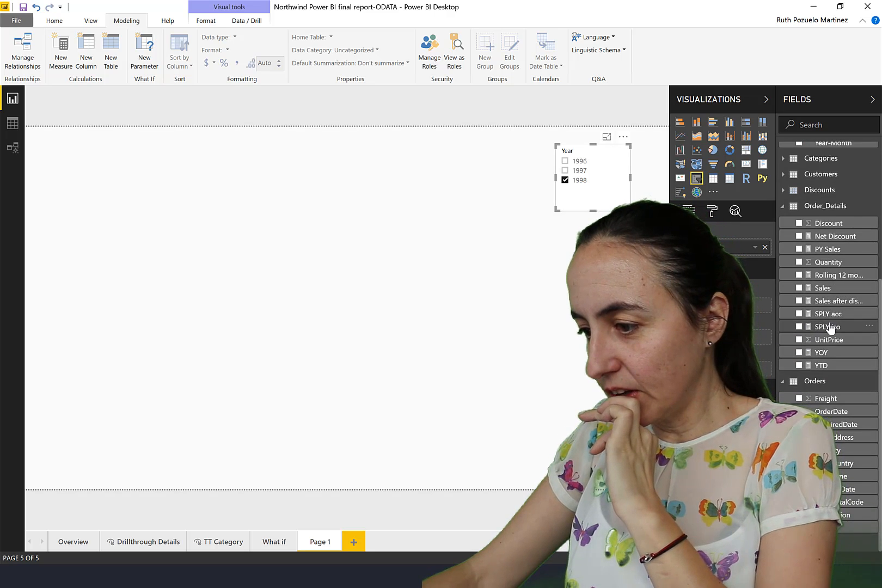
{"action": "left_click_drag", "start_coordinate": [823, 288], "coordinate": [210, 210]}
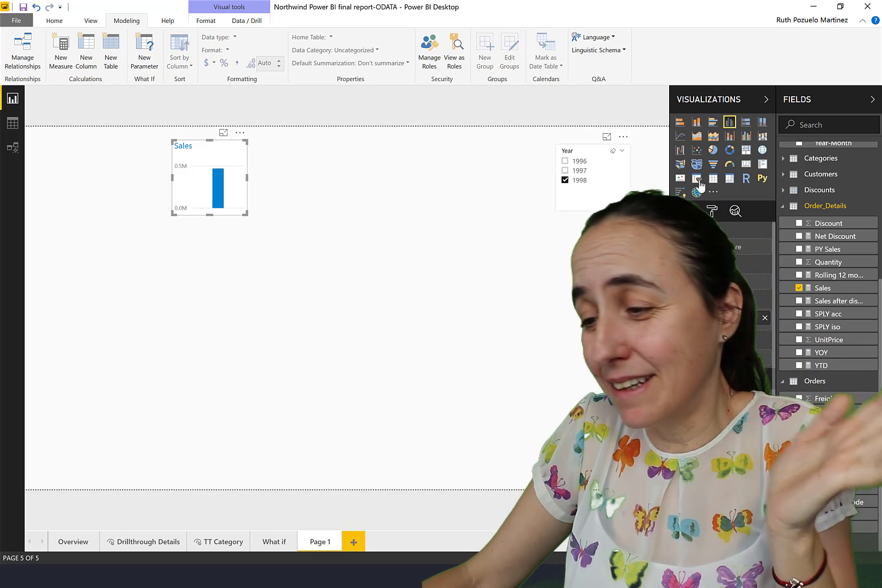
{"action": "left_click", "coordinate": [746, 164]}
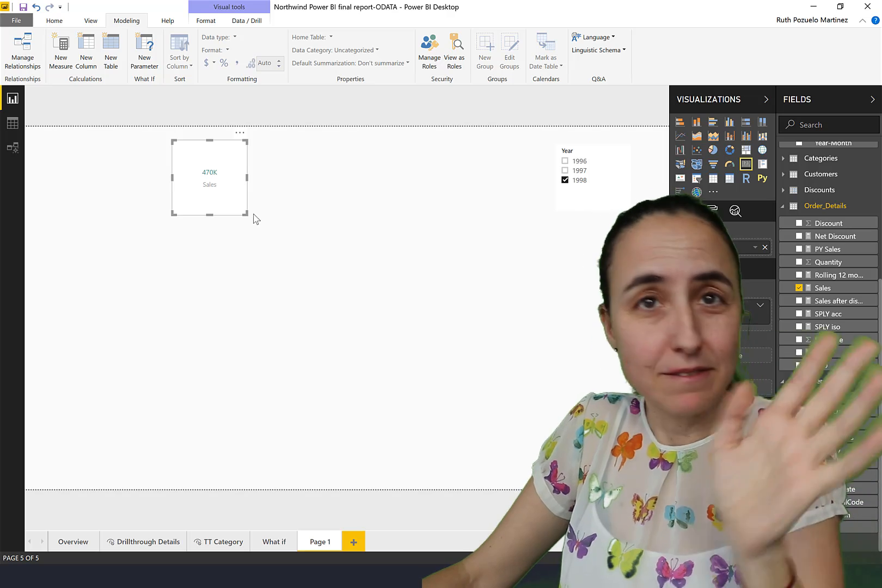
{"action": "left_click_drag", "start_coordinate": [244, 215], "coordinate": [247, 200]}
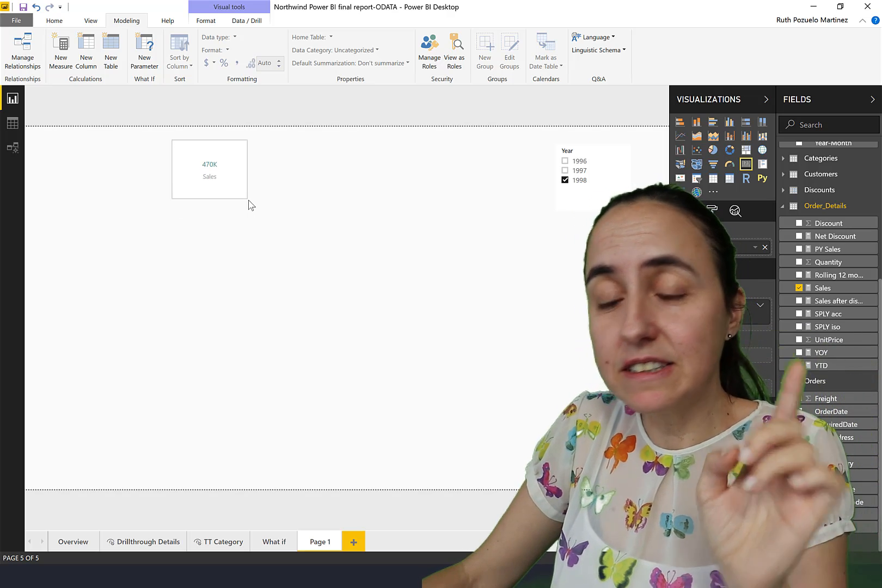
{"action": "left_click", "coordinate": [249, 206]}
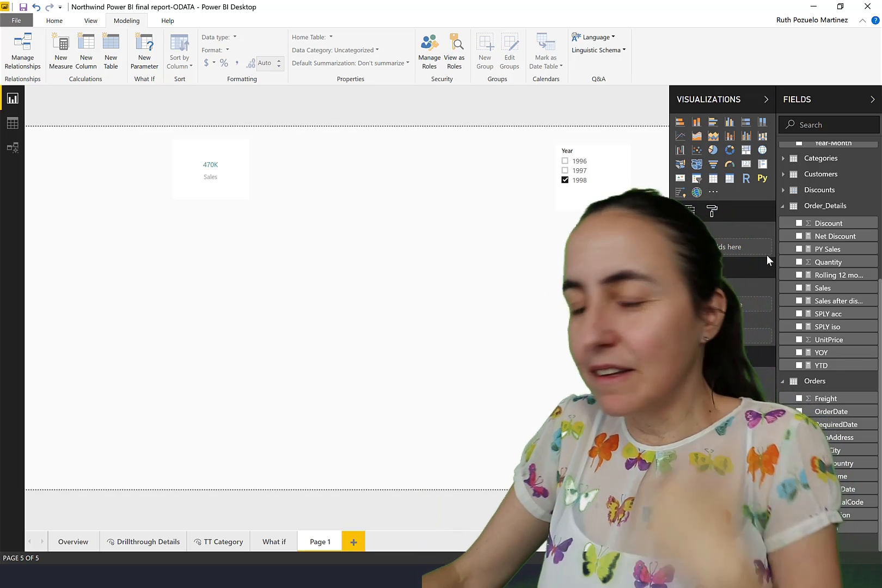
Add a card showing PY Sales and place it directly beside the Sales card at matching height.
{"action": "left_click_drag", "start_coordinate": [830, 249], "coordinate": [354, 169]}
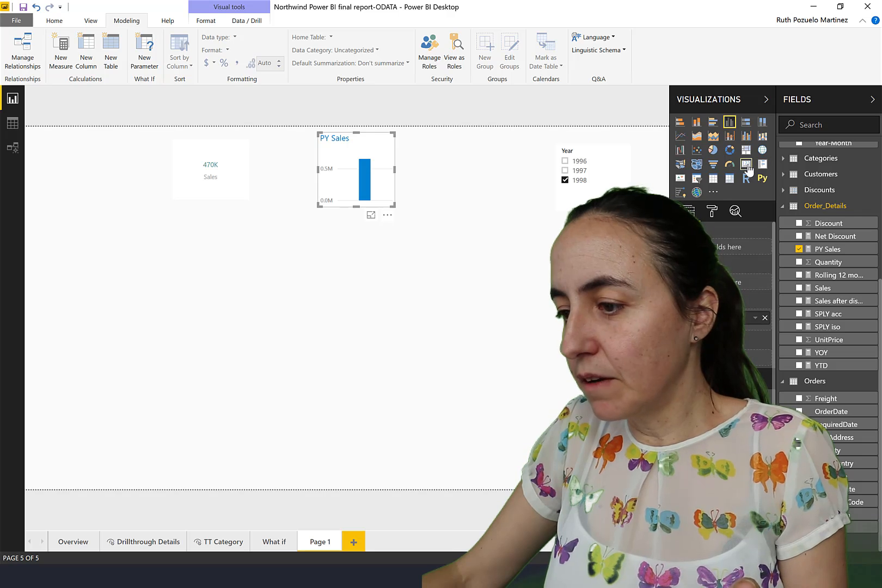
{"action": "left_click", "coordinate": [746, 164]}
{"action": "left_click", "coordinate": [831, 249]}
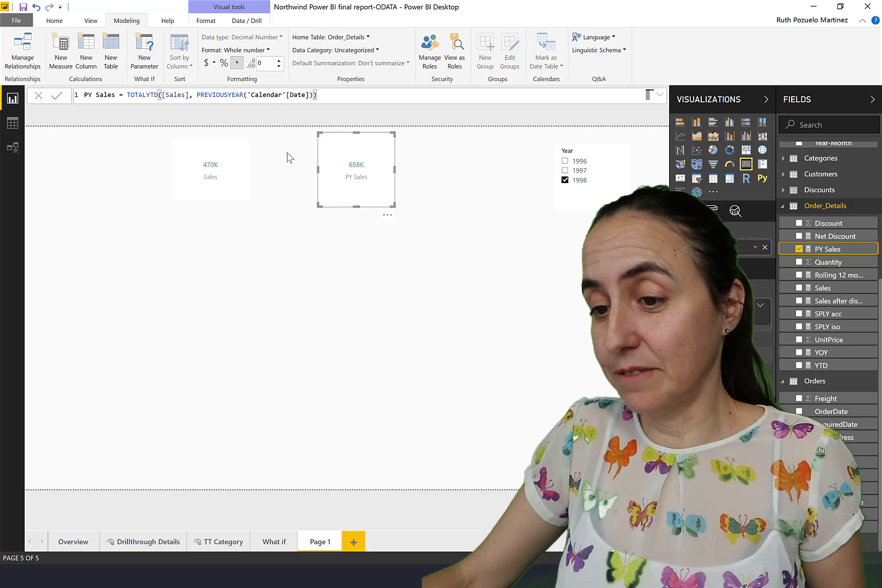
{"action": "left_click_drag", "start_coordinate": [350, 148], "coordinate": [289, 152]}
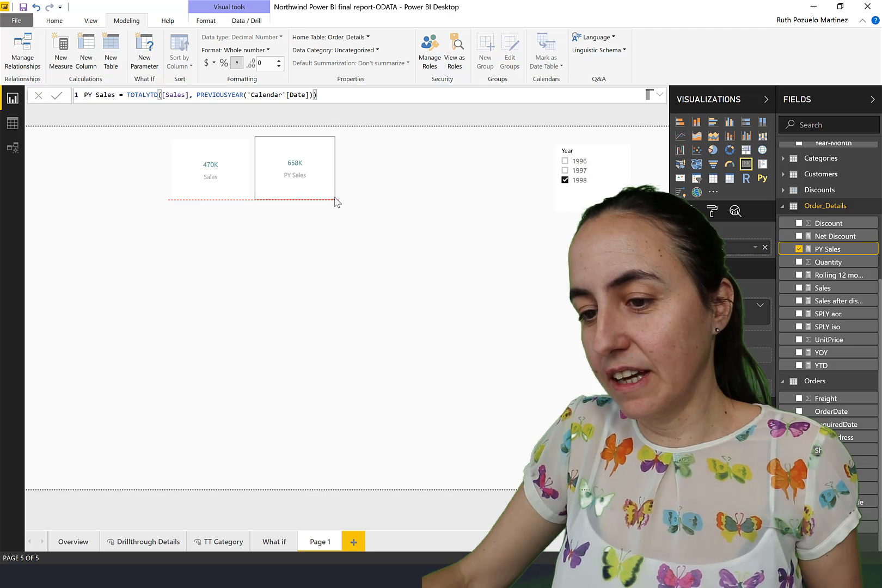
{"action": "left_click_drag", "start_coordinate": [335, 198], "coordinate": [334, 199]}
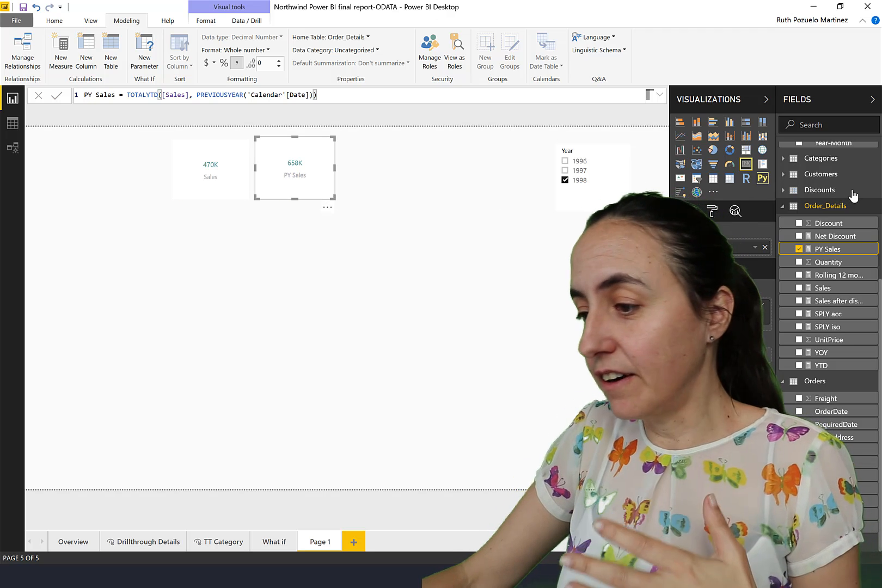
Create a new measure in the Order_Details table defined as Target = [PY Sales]*1.1.
{"action": "left_click", "coordinate": [876, 206]}
{"action": "left_click", "coordinate": [839, 219]}
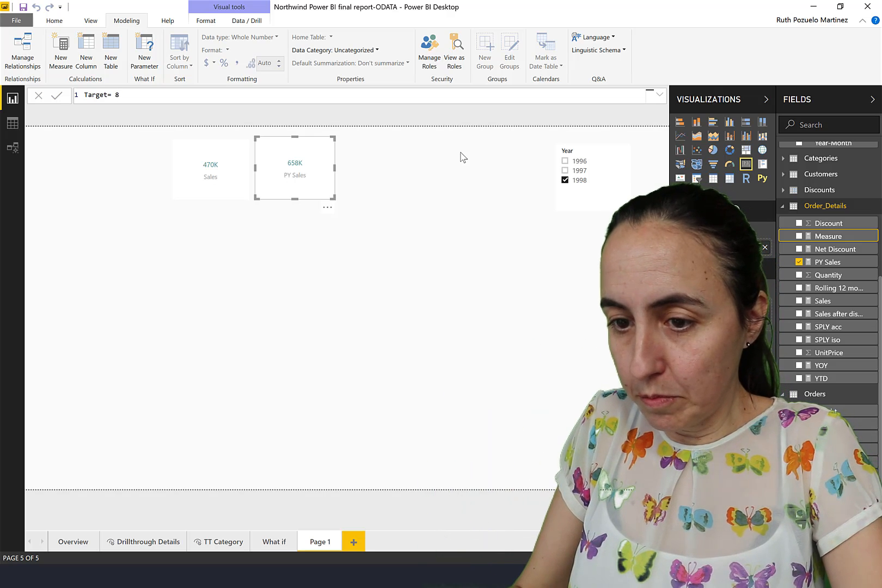
{"action": "type", "text": "[PY Sales]"}
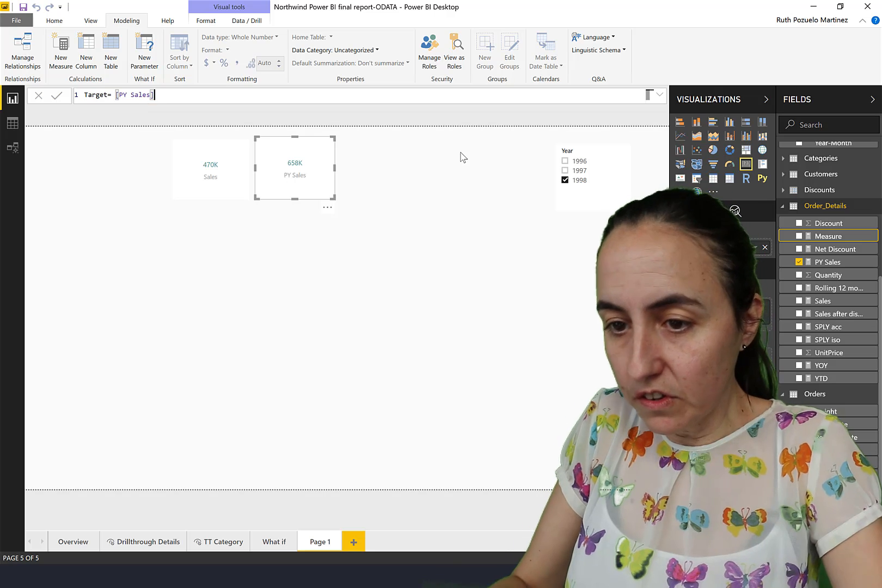
{"action": "type", "text": "*1."}
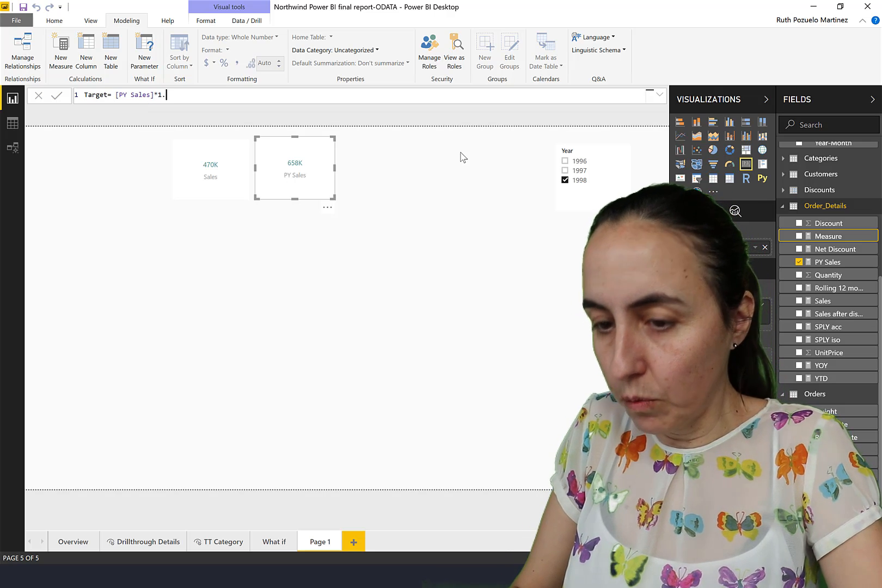
{"action": "type", "text": "1"}
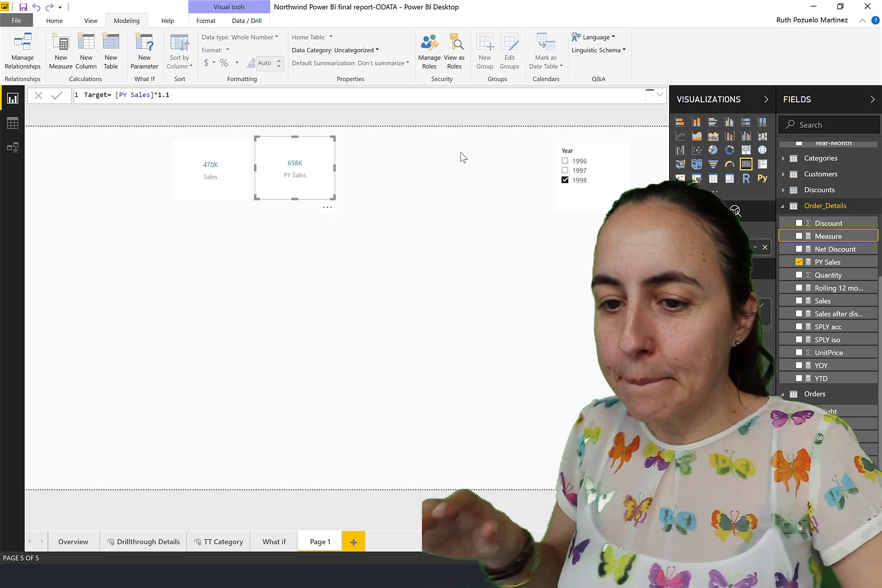
{"action": "key", "text": "Return"}
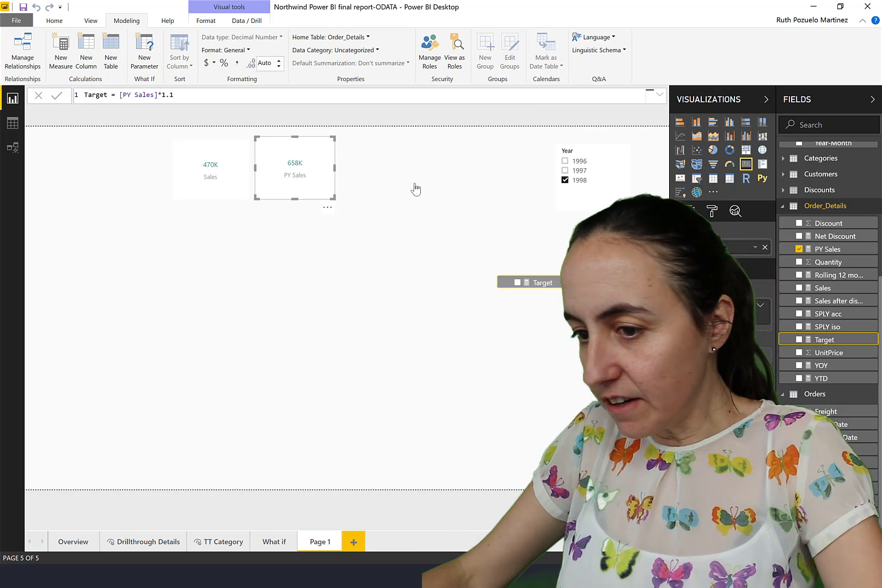
Add a card showing the Target measure in the same row as the PY Sales card.
{"action": "left_click_drag", "start_coordinate": [416, 189], "coordinate": [371, 137]}
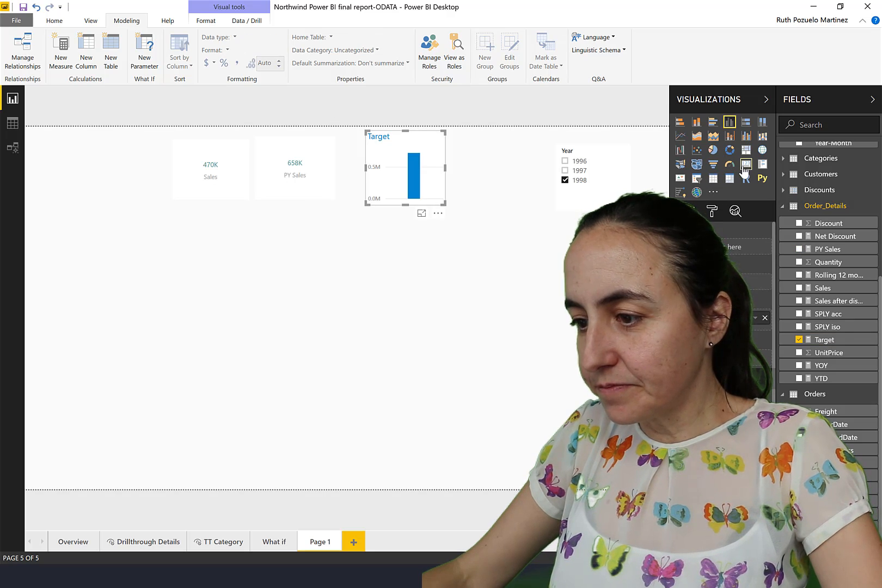
{"action": "left_click", "coordinate": [745, 165]}
{"action": "left_click_drag", "start_coordinate": [413, 175], "coordinate": [410, 181]}
Format the Target measure as a whole number and shrink its card to match the other cards.
{"action": "left_click", "coordinate": [824, 341]}
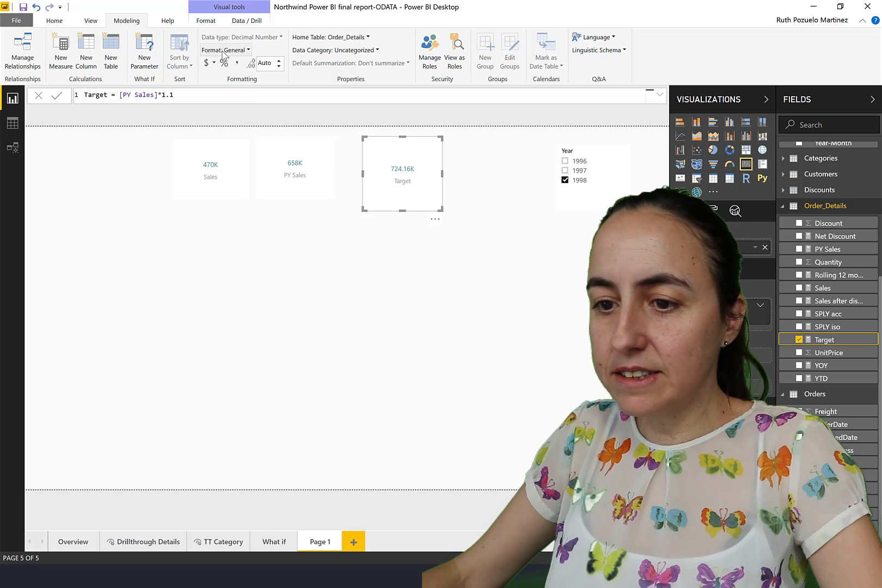
{"action": "left_click", "coordinate": [224, 51]}
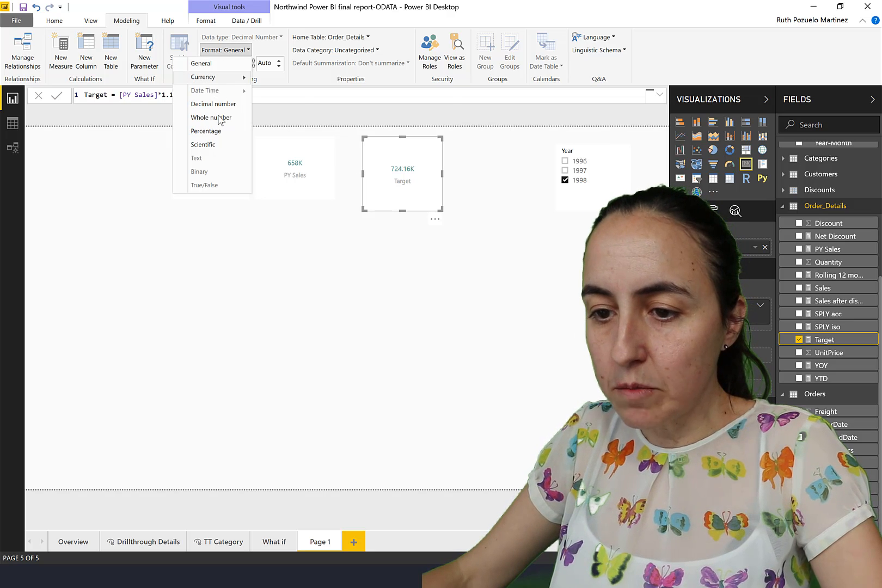
{"action": "left_click", "coordinate": [221, 120]}
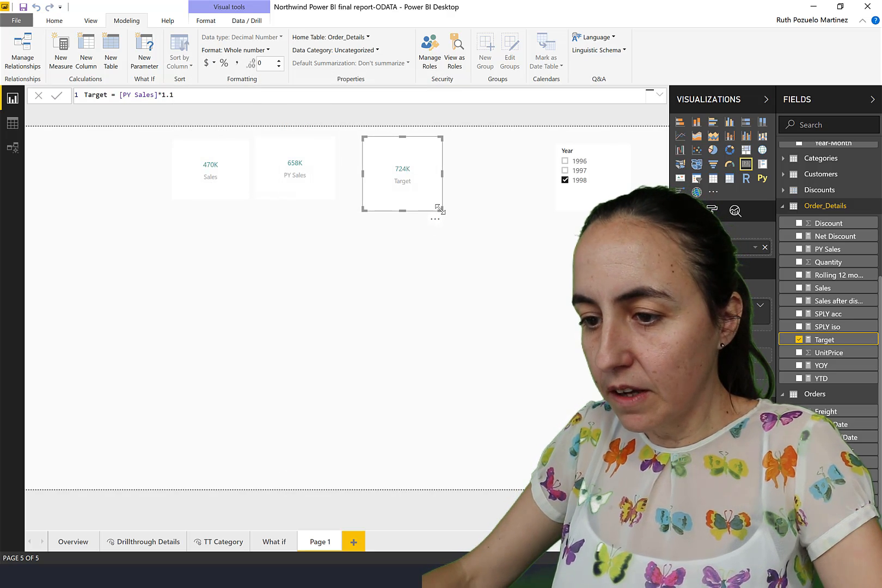
{"action": "left_click_drag", "start_coordinate": [435, 203], "coordinate": [440, 203]}
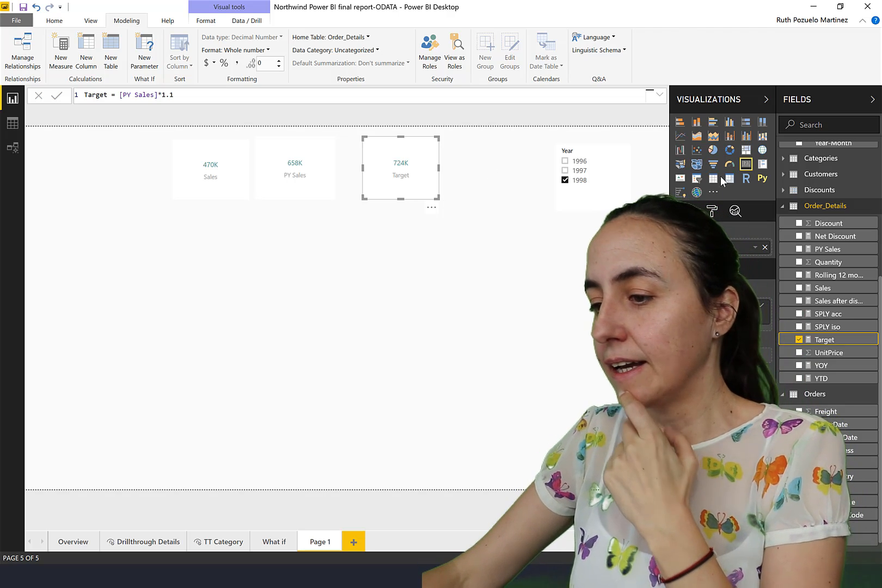
Search the visuals marketplace for "bullet" and import Microsoft's Bullet Chart custom visual.
{"action": "left_click", "coordinate": [714, 192]}
{"action": "left_click", "coordinate": [745, 221]}
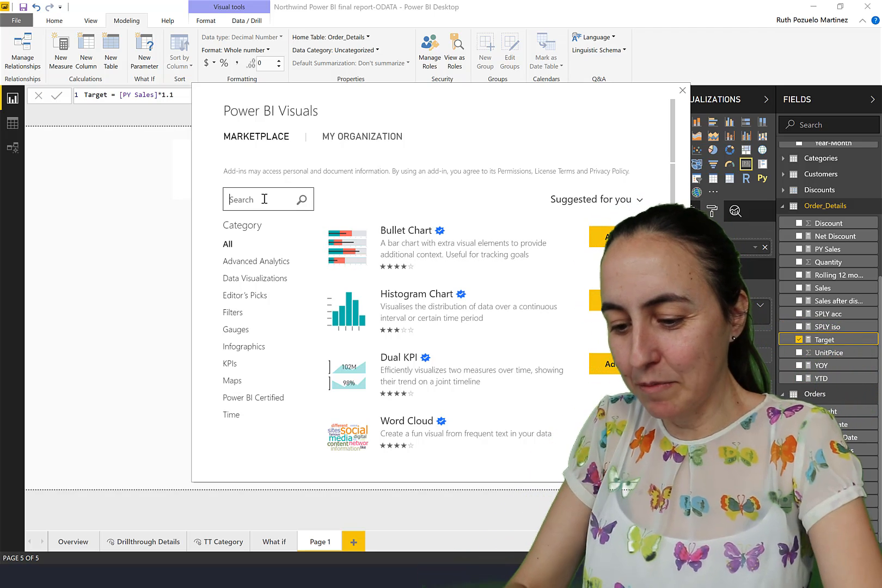
{"action": "key", "text": "BackSpace"}
{"action": "type", "text": "bullet"}
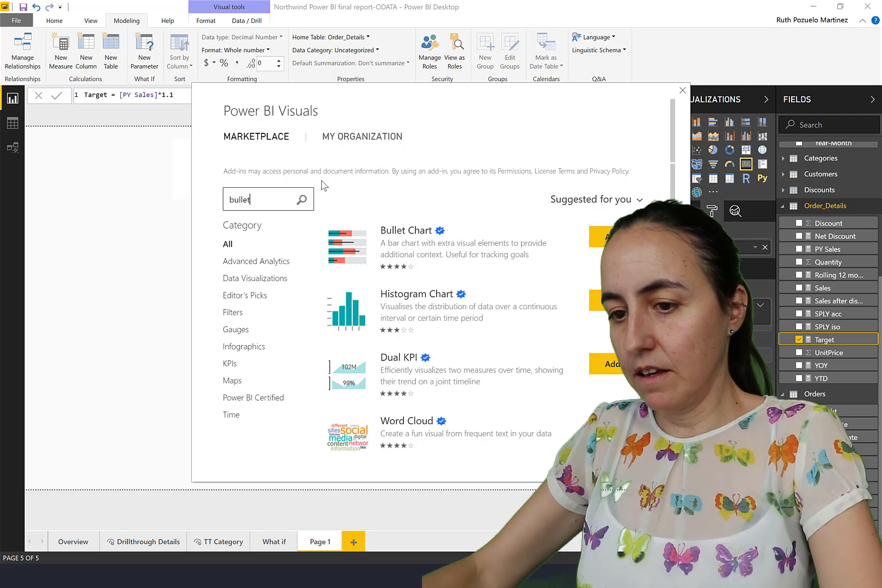
{"action": "left_click", "coordinate": [303, 202]}
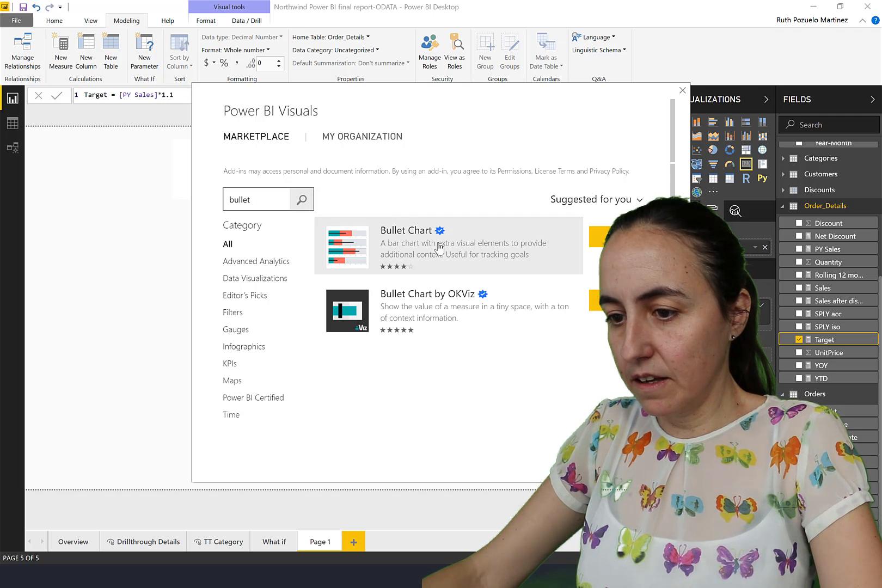
{"action": "left_click", "coordinate": [581, 241]}
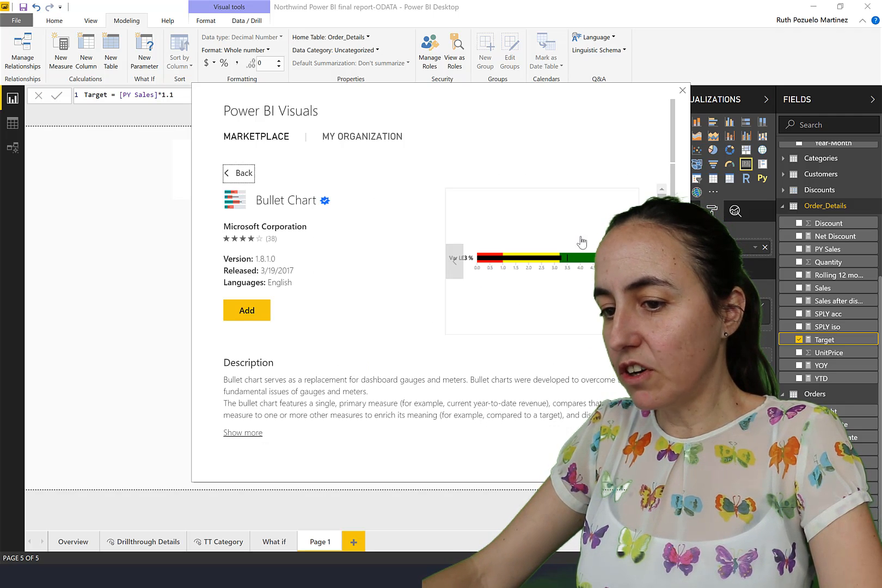
{"action": "left_click", "coordinate": [247, 311]}
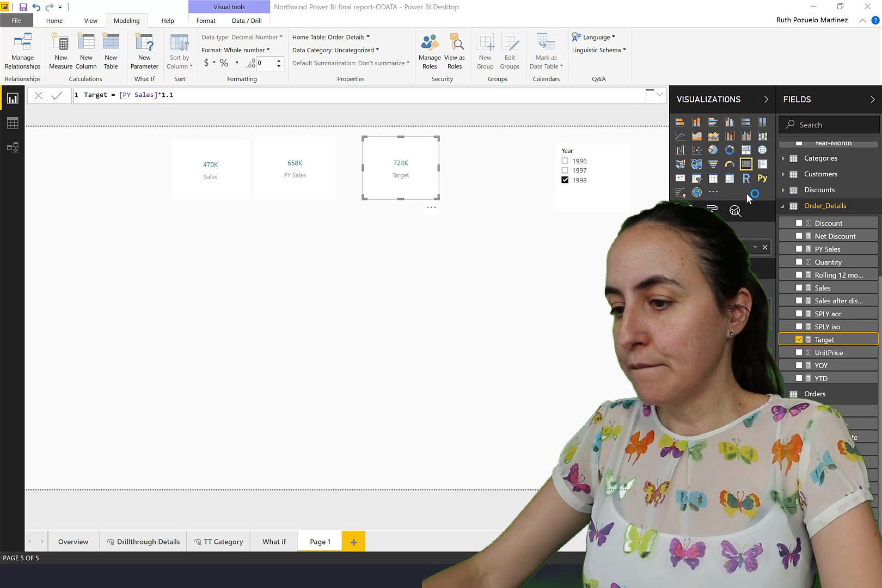
{"action": "left_click", "coordinate": [540, 307]}
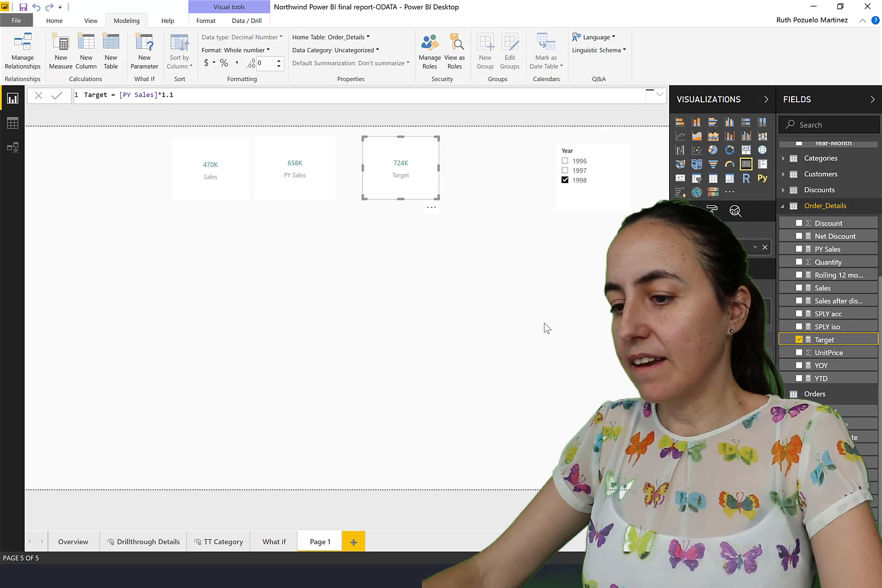
Insert an empty Bullet Chart visual on the page, enlarge it and place it below the cards.
{"action": "left_click", "coordinate": [472, 299]}
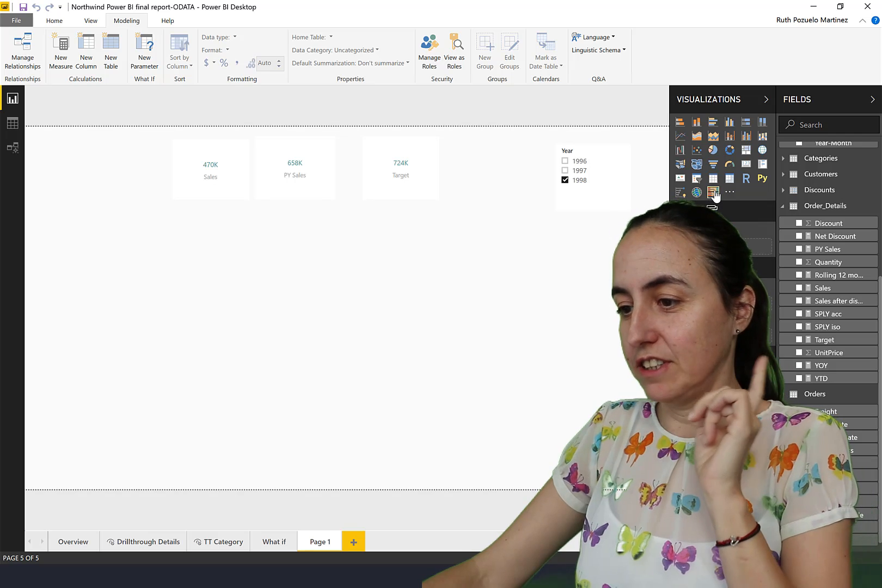
{"action": "left_click", "coordinate": [714, 191]}
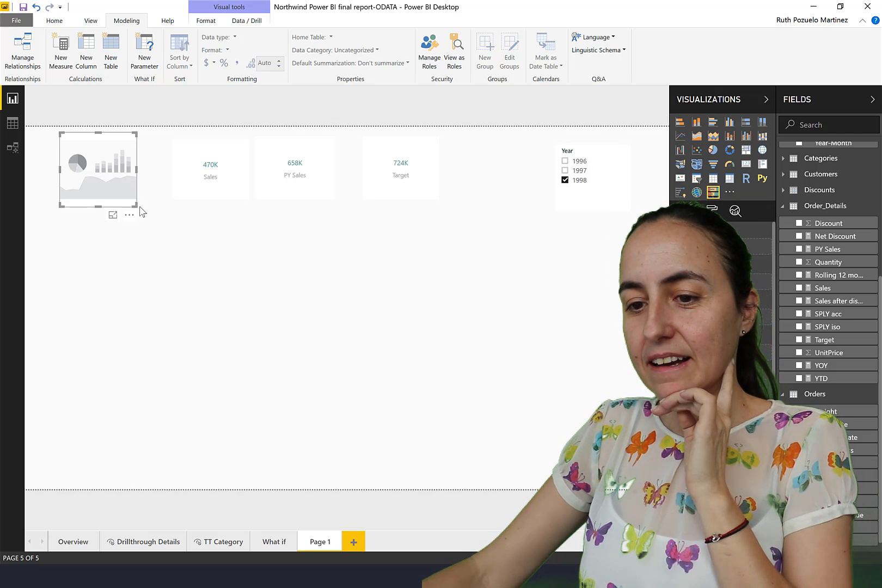
{"action": "left_click_drag", "start_coordinate": [137, 206], "coordinate": [288, 292]}
{"action": "left_click_drag", "start_coordinate": [187, 227], "coordinate": [328, 293]}
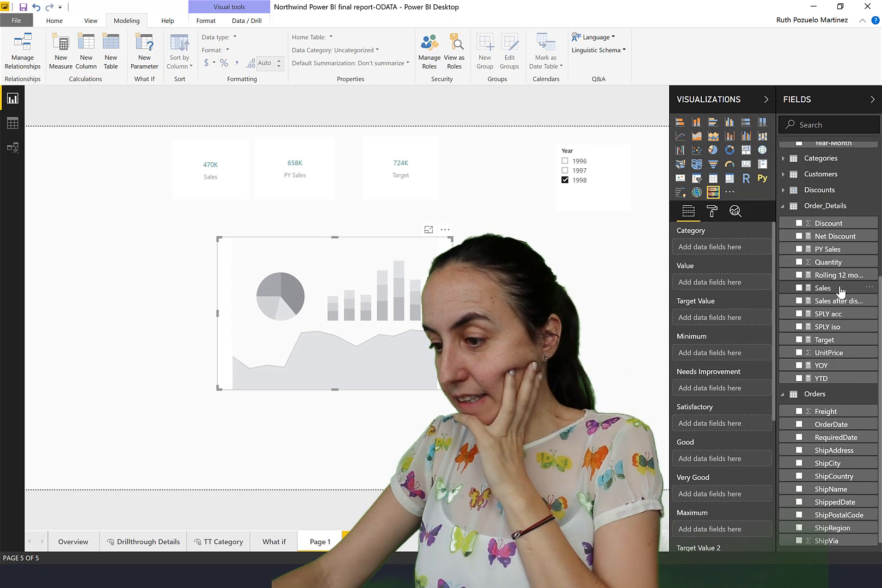
Assign the Sales measure as the bullet chart's value and open the chart's formatting options.
{"action": "left_click_drag", "start_coordinate": [838, 288], "coordinate": [725, 286]}
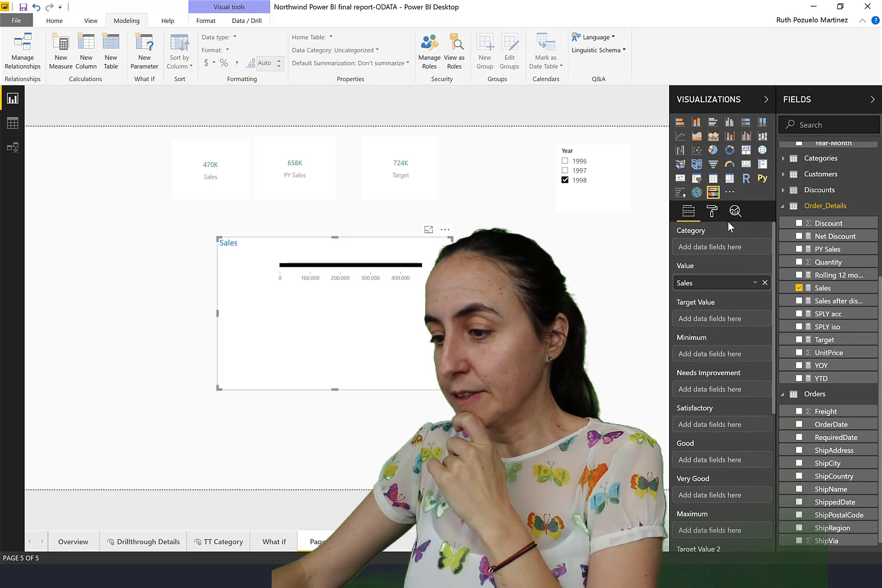
{"action": "left_click", "coordinate": [711, 212]}
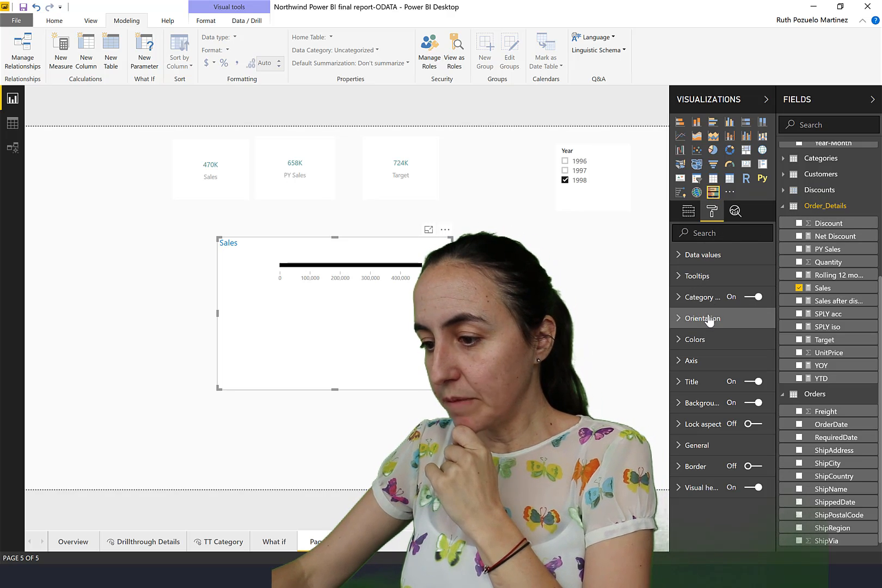
Set the bullet chart's orientation to Vertical Top.
{"action": "left_click", "coordinate": [709, 320]}
{"action": "left_click", "coordinate": [719, 353]}
{"action": "left_click", "coordinate": [701, 388]}
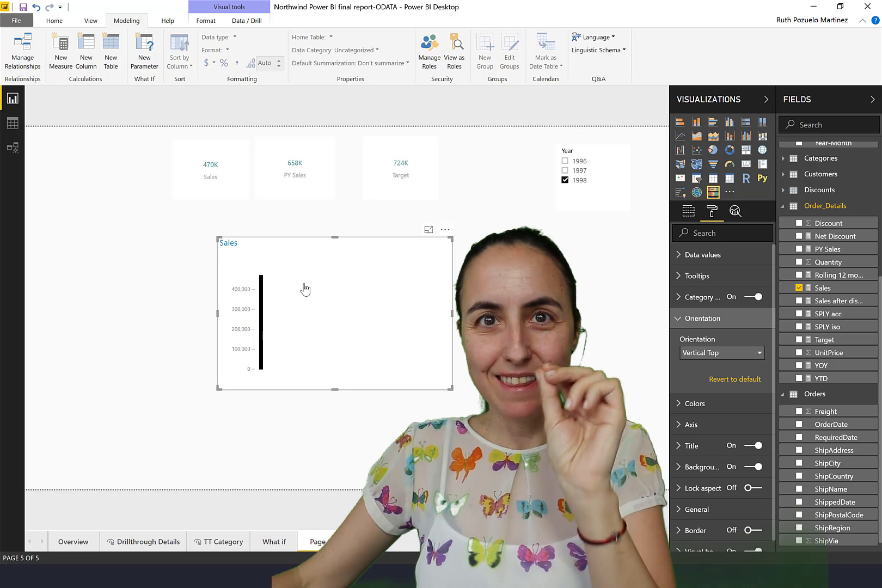
Assign the PY Sales measure as the bullet chart's Good value and the Target measure as its Very Good value.
{"action": "left_click", "coordinate": [688, 211]}
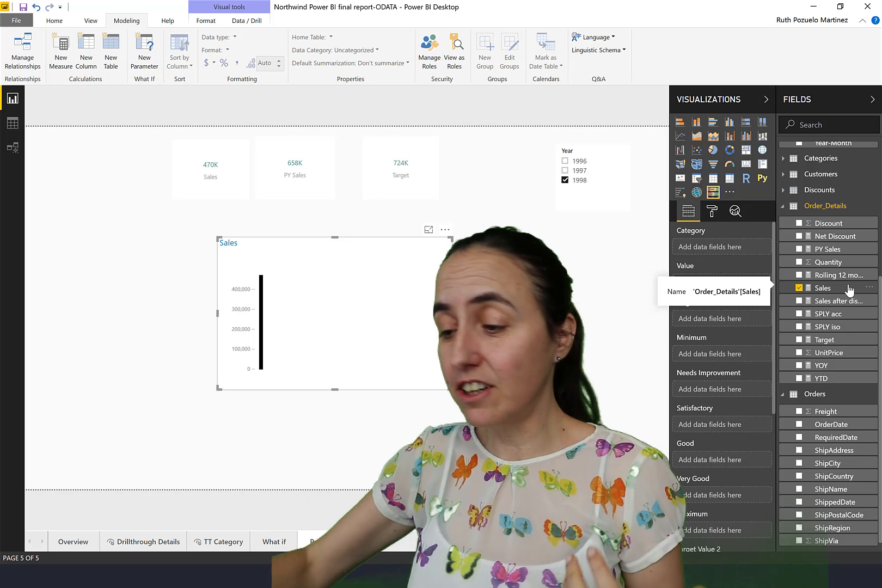
{"action": "left_click_drag", "start_coordinate": [830, 249], "coordinate": [726, 461]}
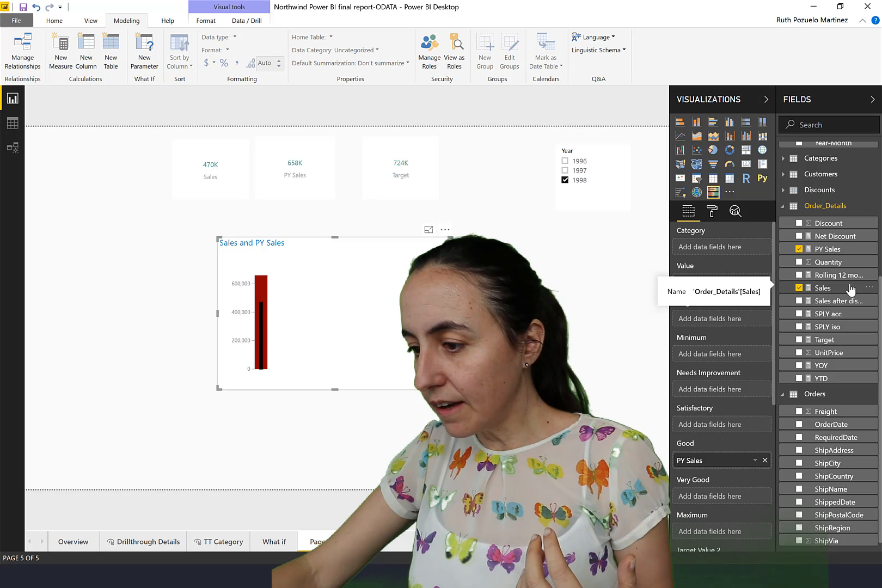
{"action": "left_click_drag", "start_coordinate": [832, 338], "coordinate": [730, 502]}
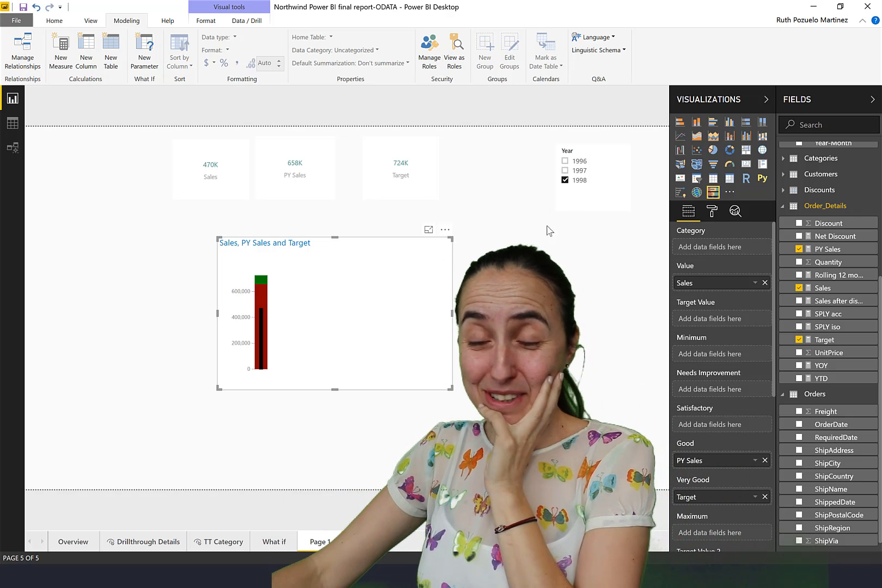
Change the bullet chart's Minimum color to a light gray theme color.
{"action": "left_click", "coordinate": [714, 213]}
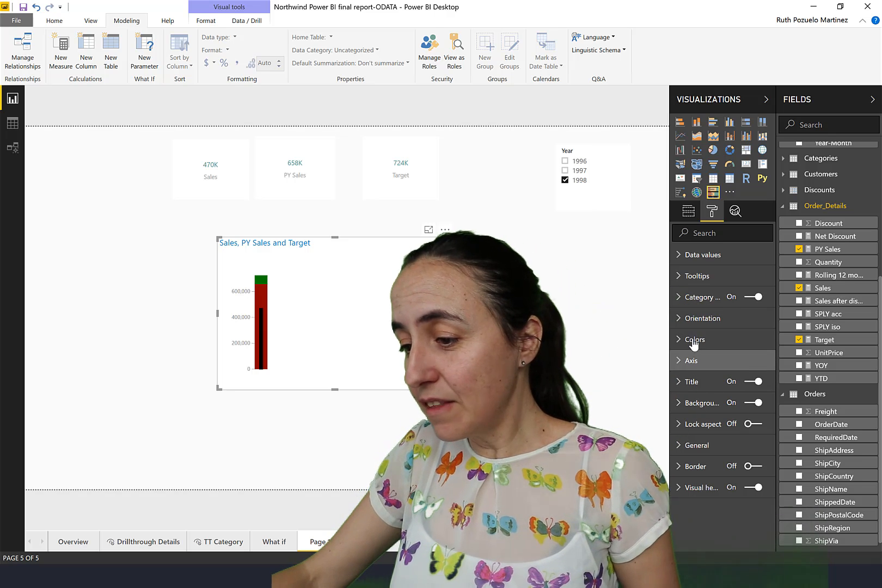
{"action": "left_click", "coordinate": [694, 340]}
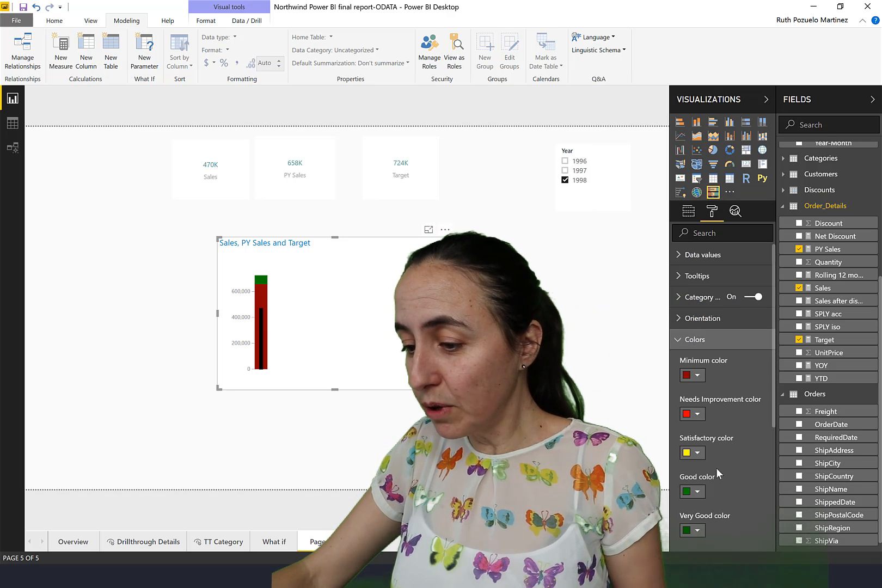
{"action": "left_click", "coordinate": [697, 376]}
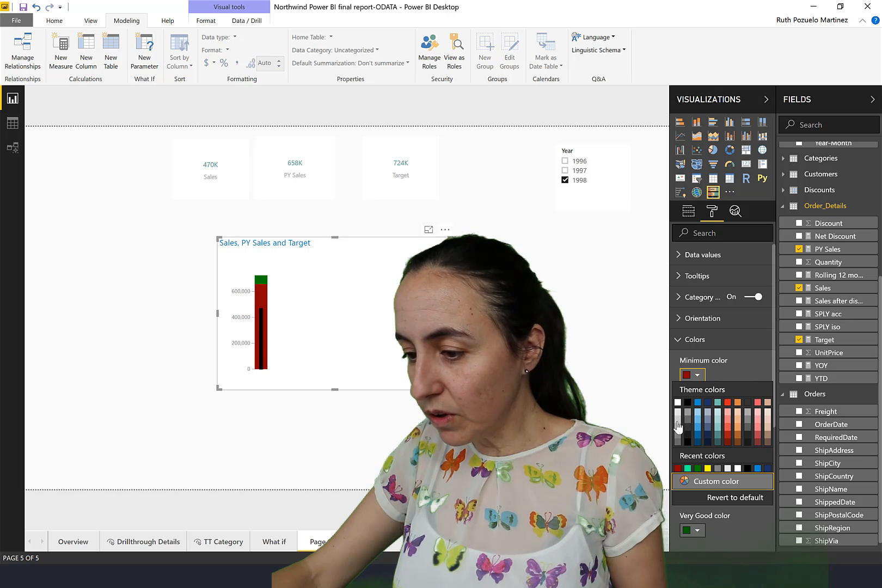
{"action": "left_click", "coordinate": [678, 423]}
Set the bullet chart's Good color to a custom olive green, using the copied hex code.
{"action": "scroll", "coordinate": [708, 463], "scroll_direction": "down", "scroll_amount": 3}
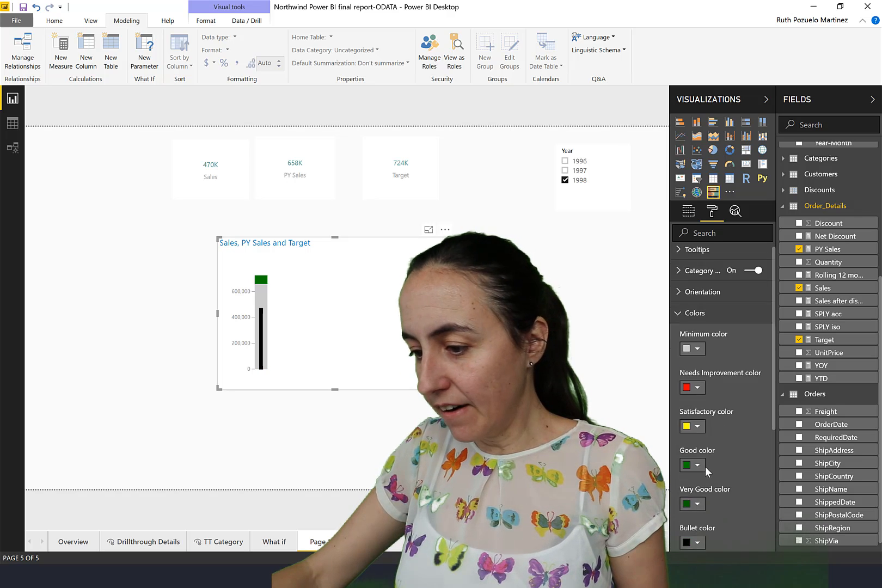
{"action": "left_click", "coordinate": [698, 375]}
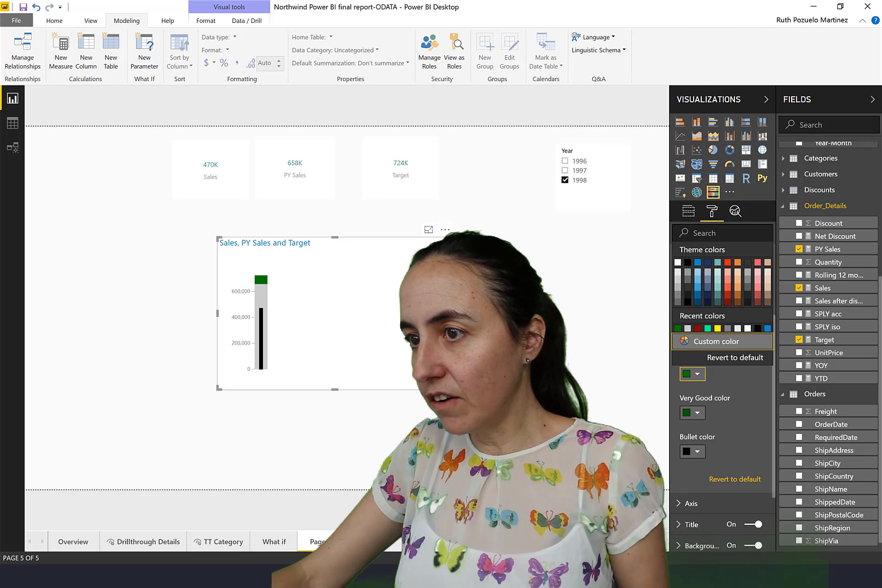
{"action": "key", "text": "alt+Tab"}
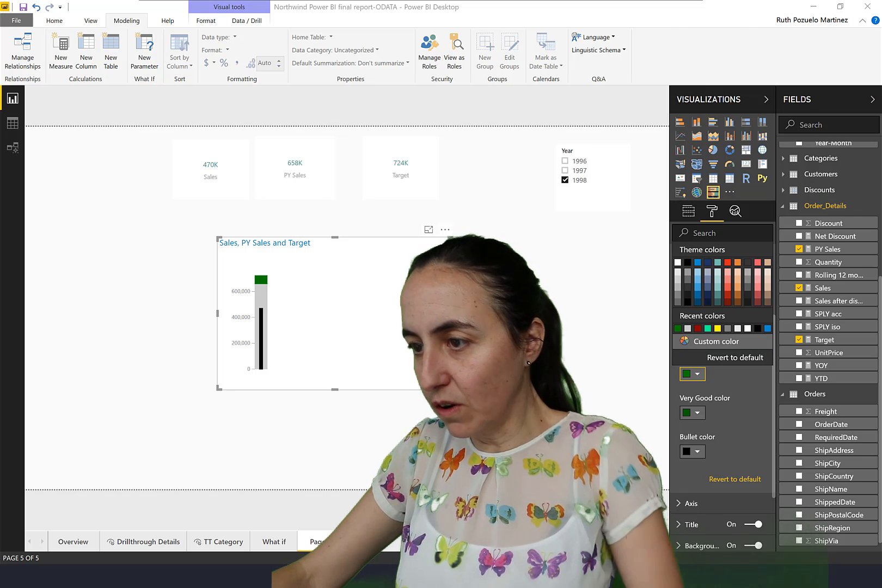
{"action": "left_click", "coordinate": [700, 390]}
{"action": "left_click", "coordinate": [697, 374]}
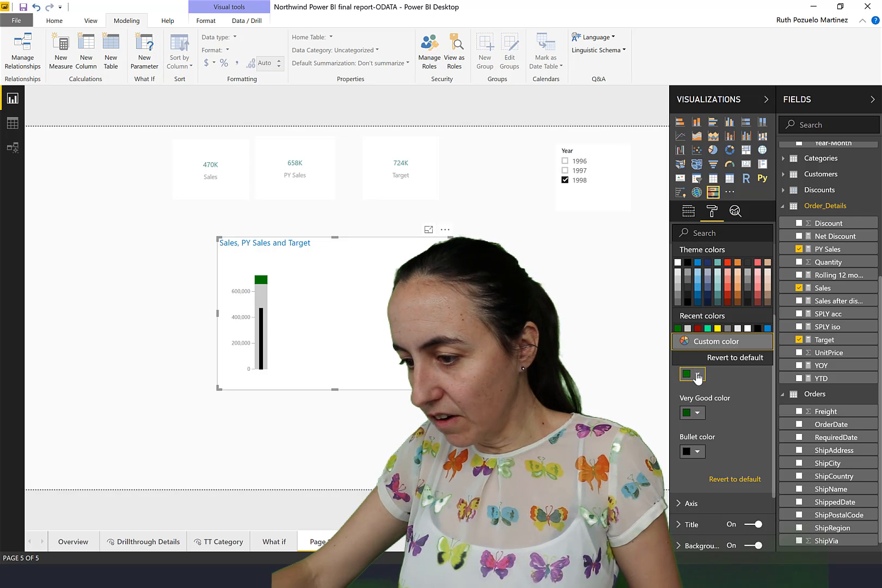
{"action": "left_click", "coordinate": [700, 341]}
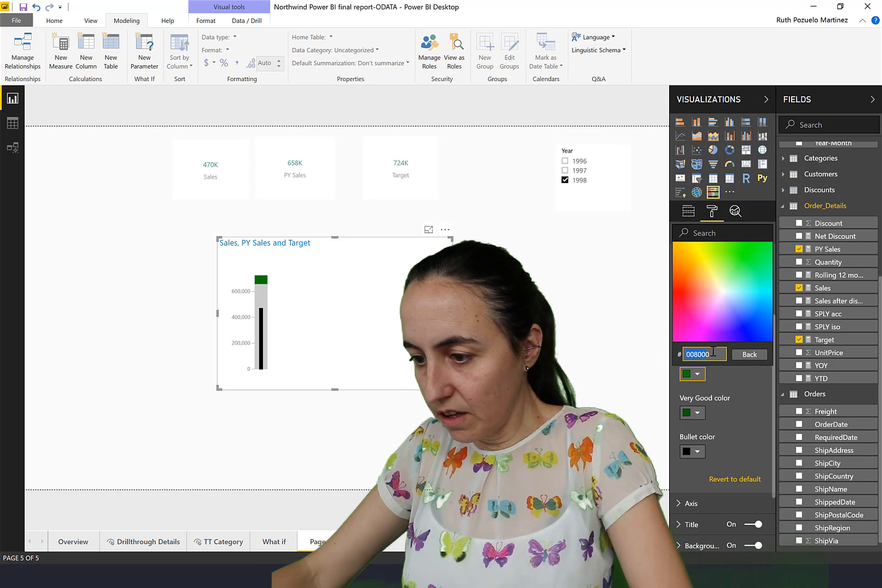
{"action": "key", "text": "ctrl+v"}
{"action": "key", "text": "Return"}
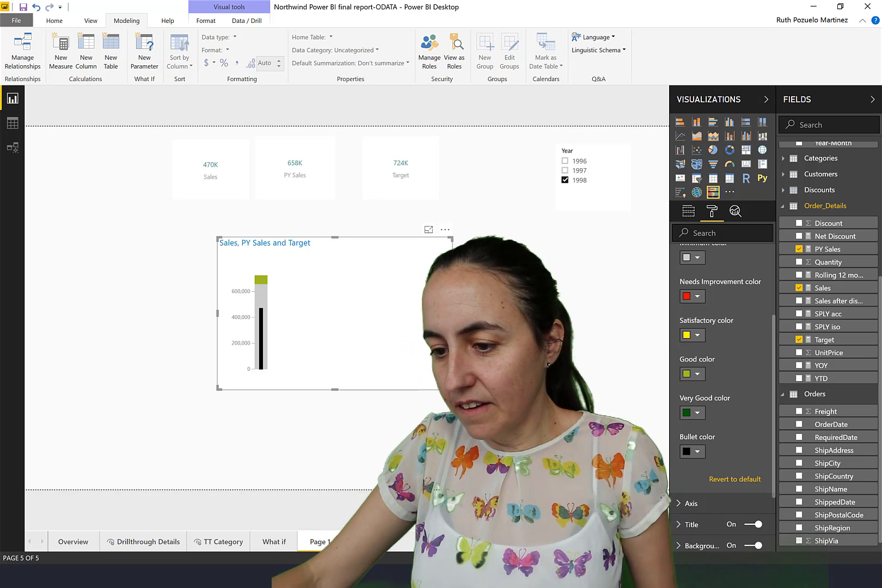
Narrow the bullet chart to fit its vertical bar and place it on the page to the left of the Sales card.
{"action": "mouse_move", "coordinate": [322, 391]}
{"action": "left_mouse_down"}
{"action": "mouse_move", "coordinate": [294, 388]}
{"action": "mouse_move", "coordinate": [312, 391]}
{"action": "left_mouse_up"}
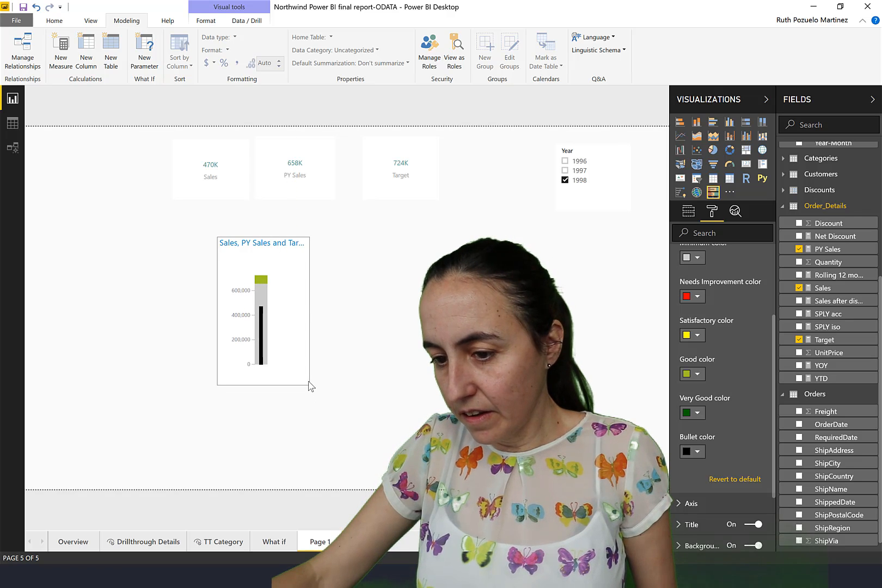
{"action": "left_click_drag", "start_coordinate": [300, 235], "coordinate": [127, 140]}
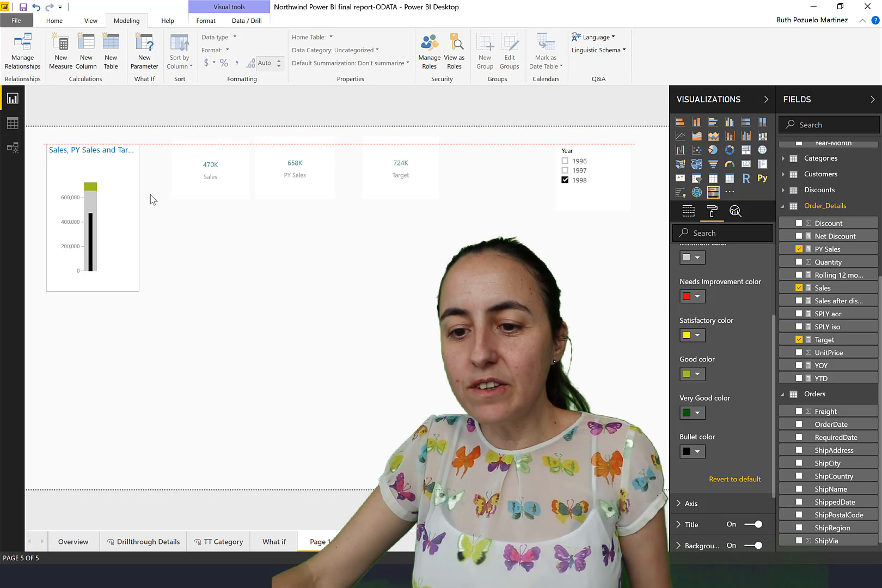